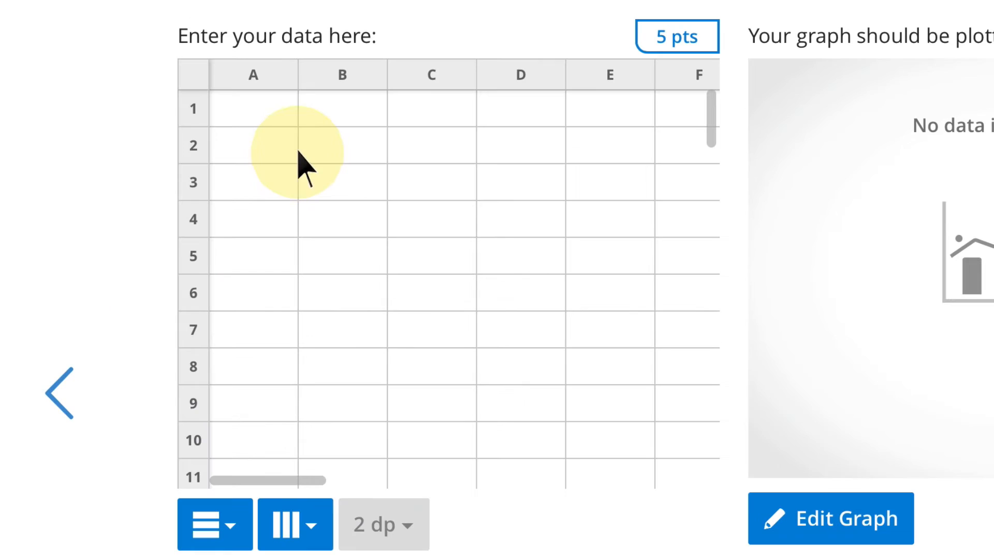
- Enter the column headings "Time (min)" in A1 and "Data (unit)" in B1
click(271, 111)
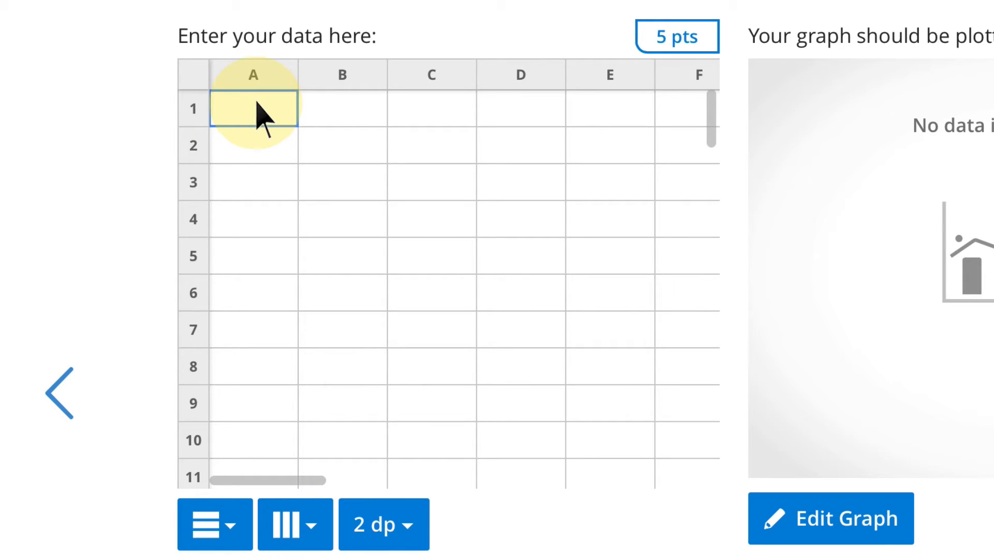
text(Time ()
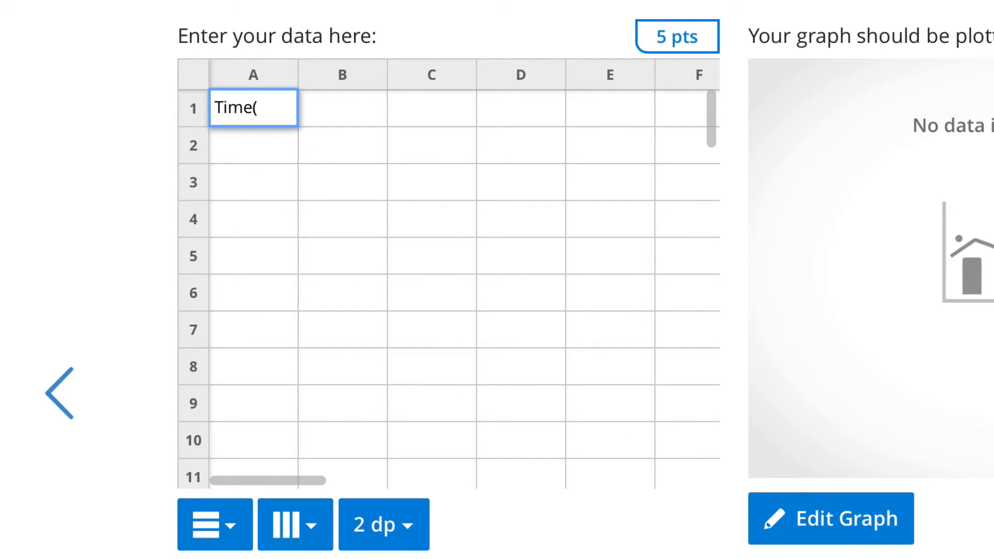
text(min))
click(255, 108)
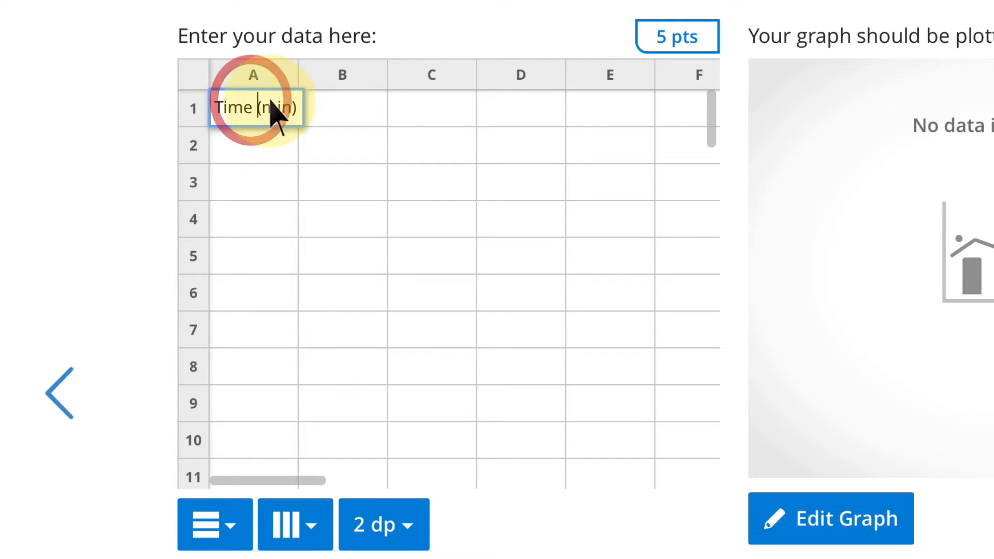
click(346, 115)
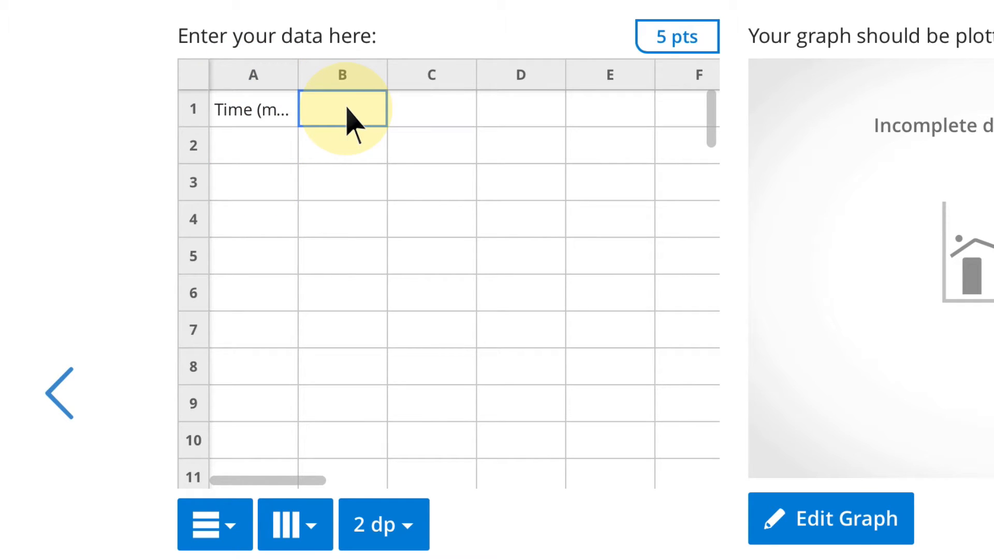
text(Date)
key(BackSpace)
text(a )
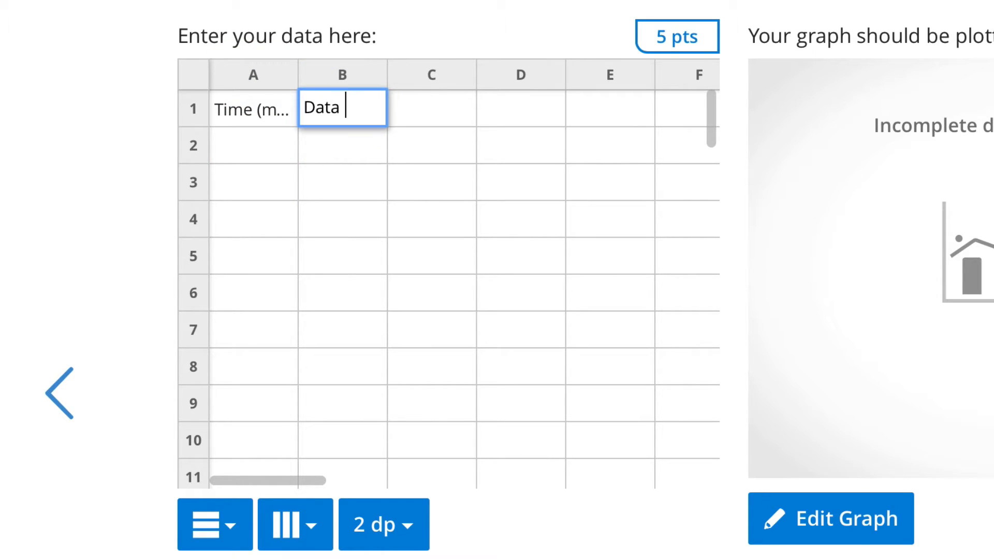
text((unit))
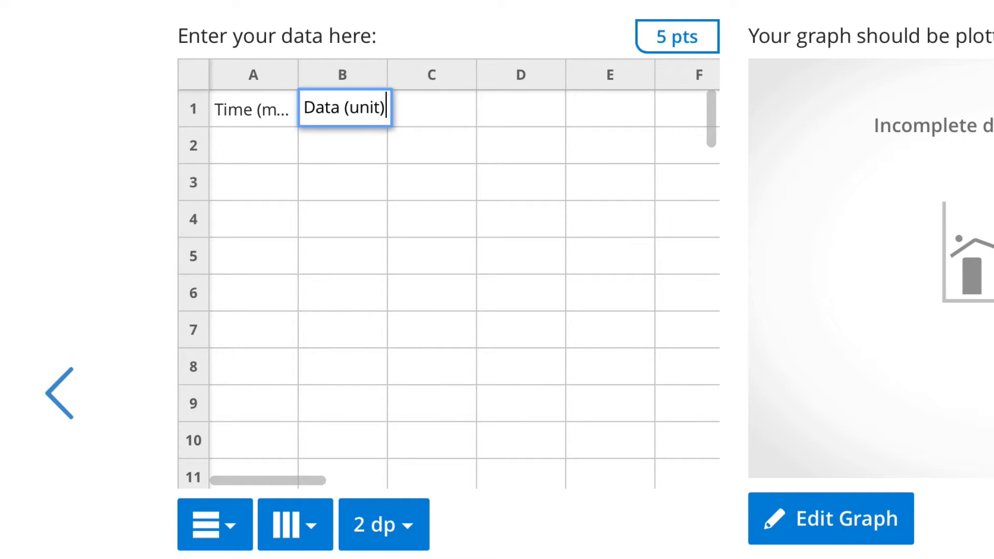
key(Return)
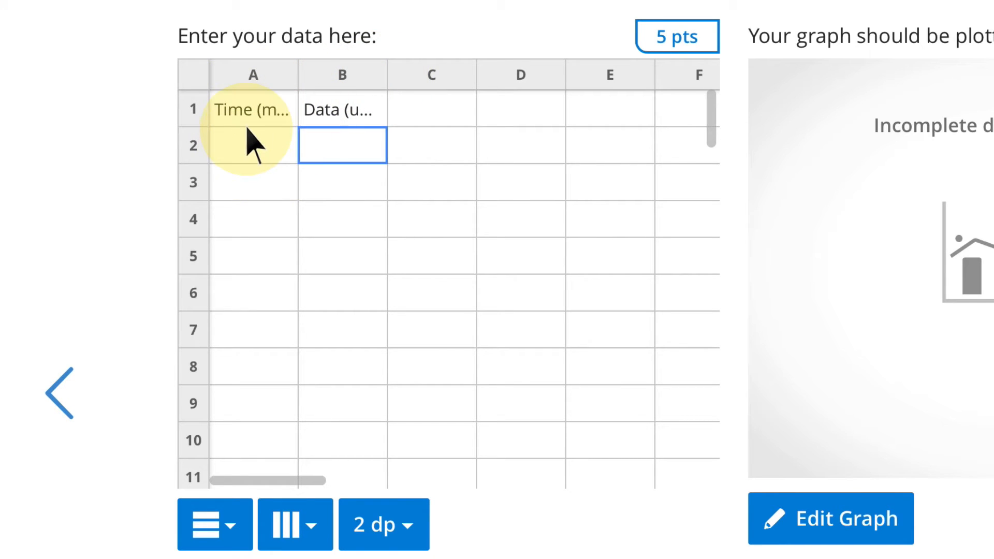
- Fill the time column with the values 1, 2, 3, 4, 5 and 6 in cells A2 to A7
click(259, 152)
text(1)
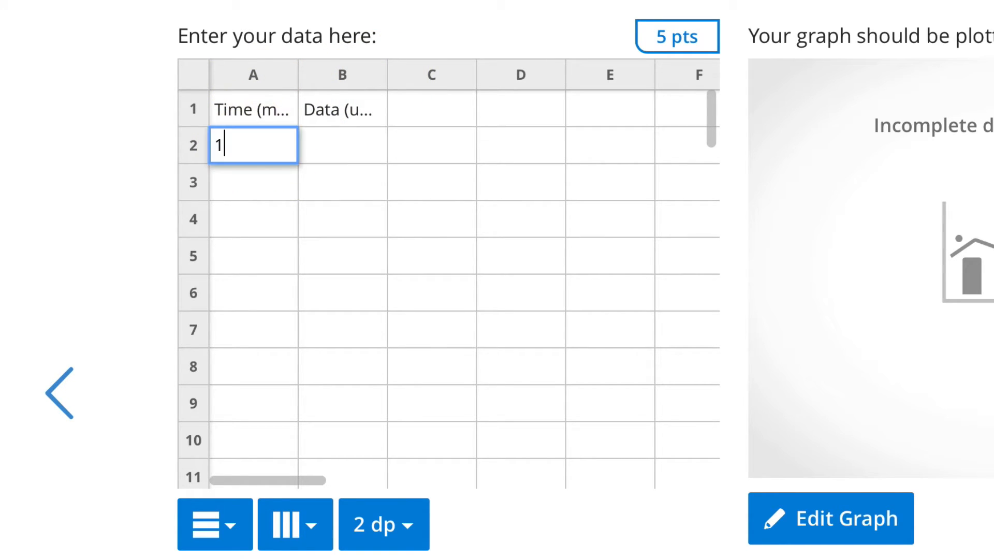
key(Return)
text(2)
key(Return)
text(3)
key(Return)
text(4)
key(Return)
text(5)
key(Return)
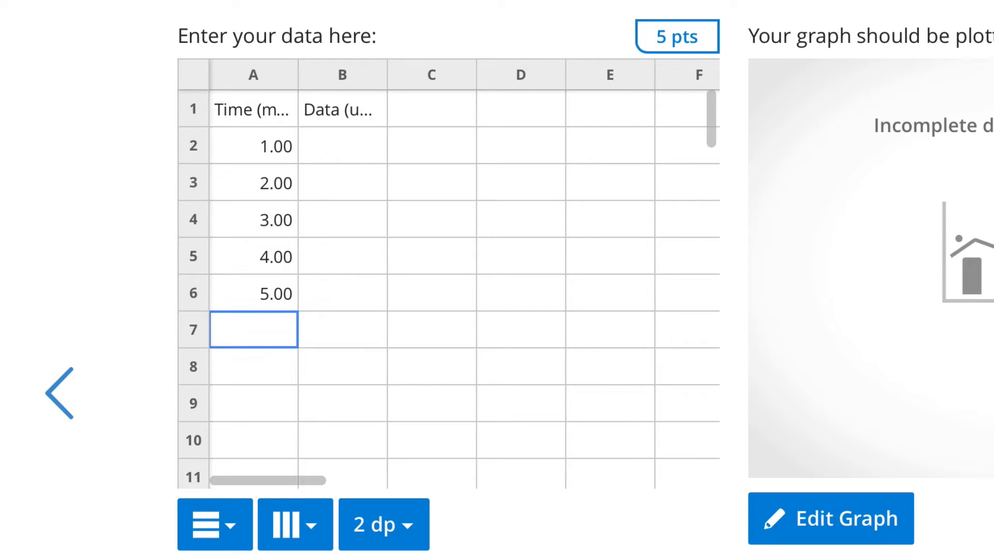
text(6)
key(Return)
- Fill the data column with the values 23, 25, 26, 32, 35 and 45 in cells B2 to B7
click(352, 146)
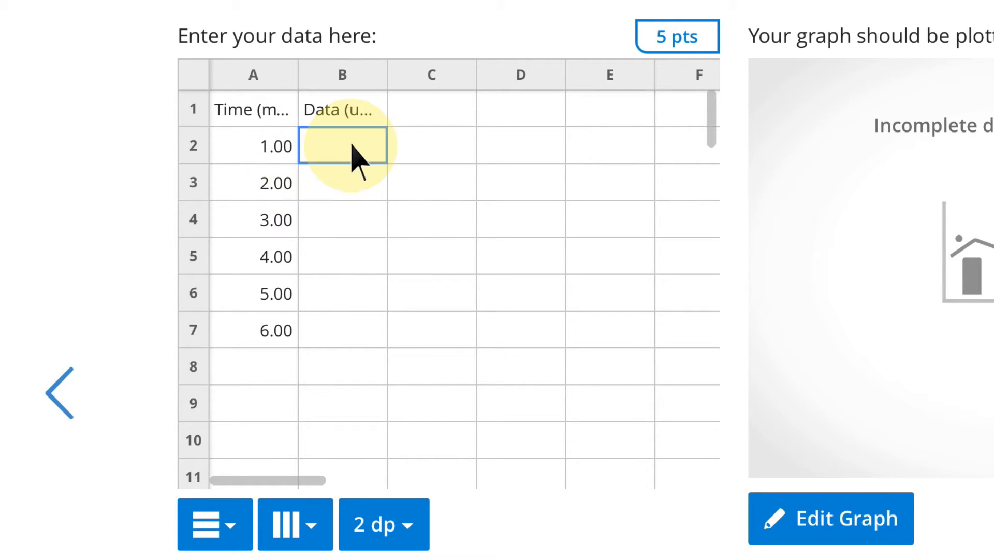
text(23)
key(Return)
text(25)
key(Return)
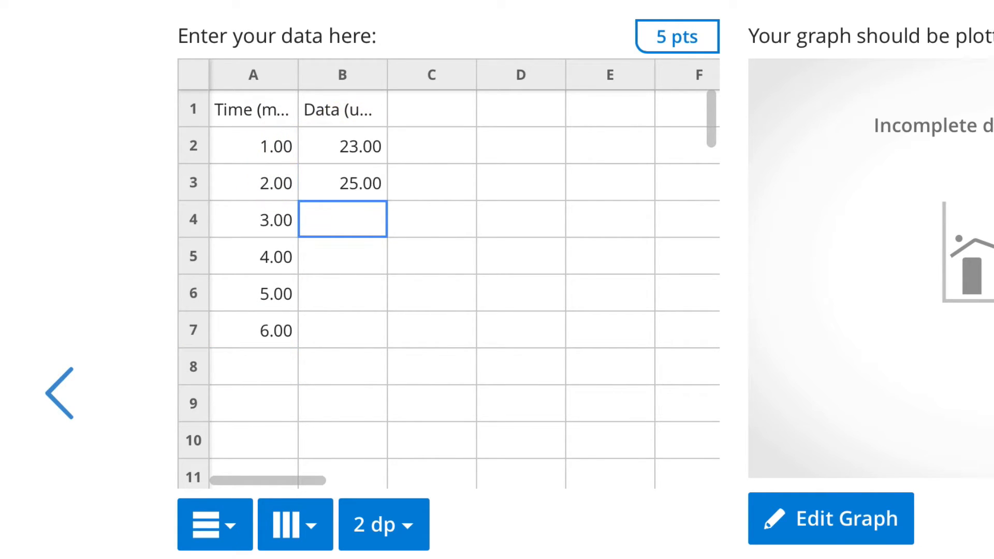
text(26)
key(Return)
text(32)
key(Return)
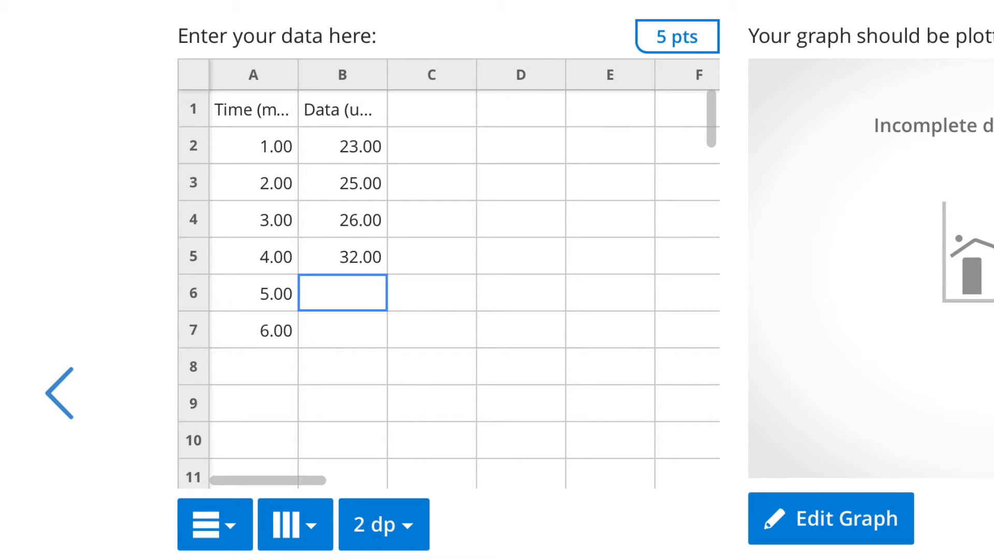
text(35)
key(Return)
text(45)
key(Return)
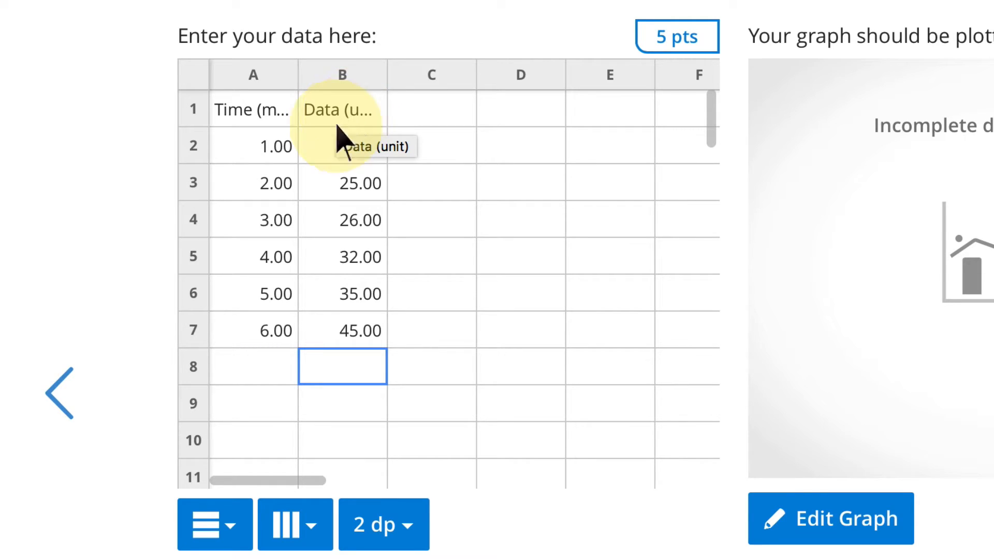
- Set row 1 of the data spreadsheet as the header row
click(231, 533)
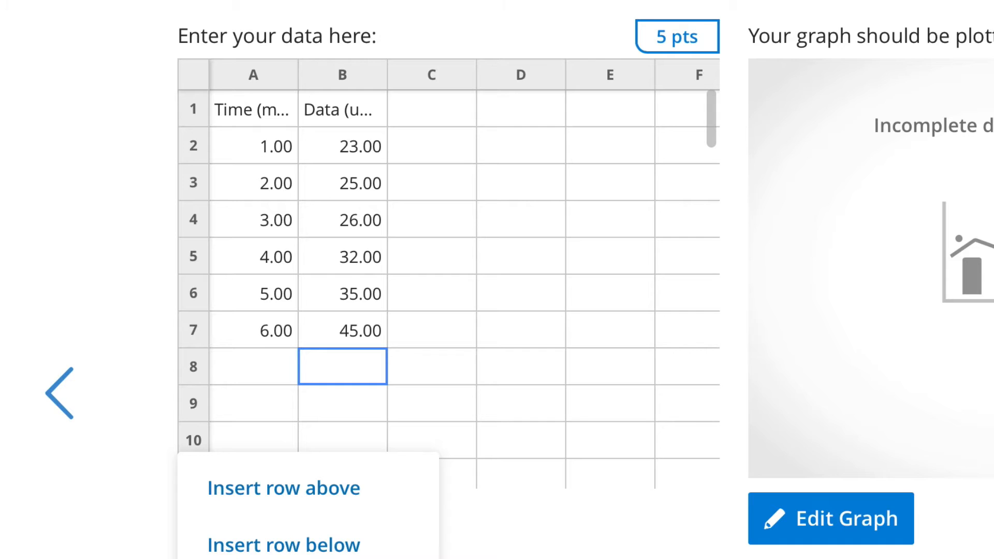
click(401, 193)
click(240, 145)
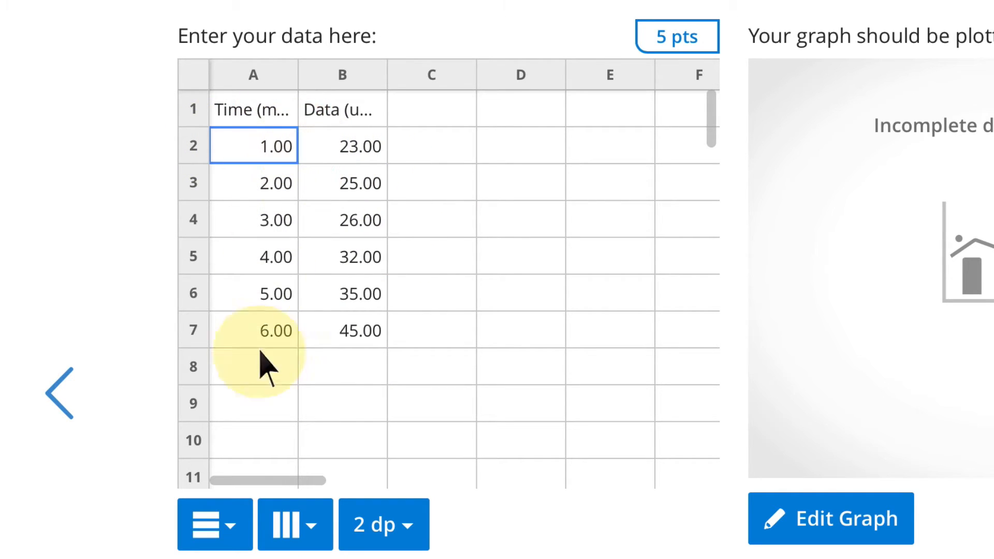
click(228, 524)
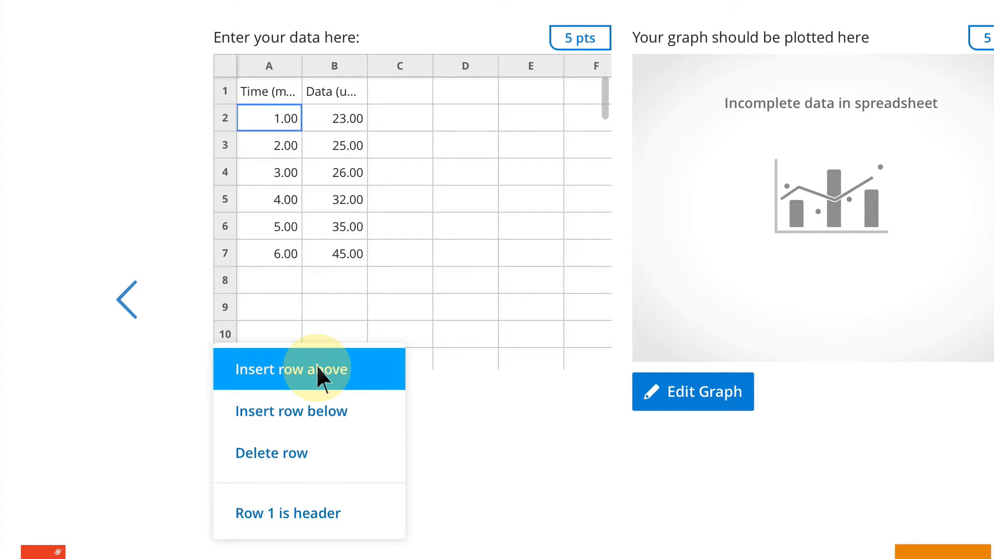
click(298, 499)
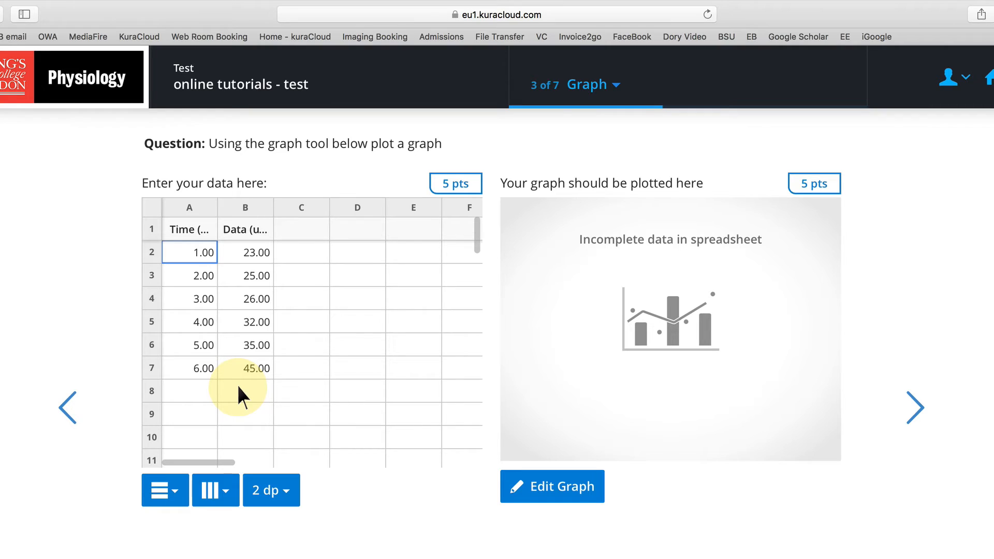
- Plot the range A1 to B7, including its titles, as a Line graph with the curve fit set to None
click(547, 493)
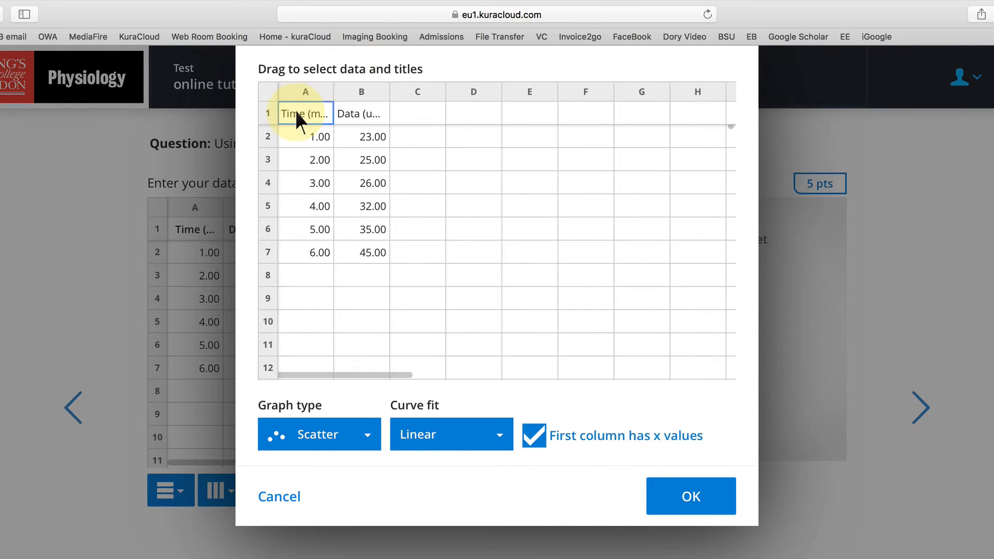
drag(295, 110, 353, 247)
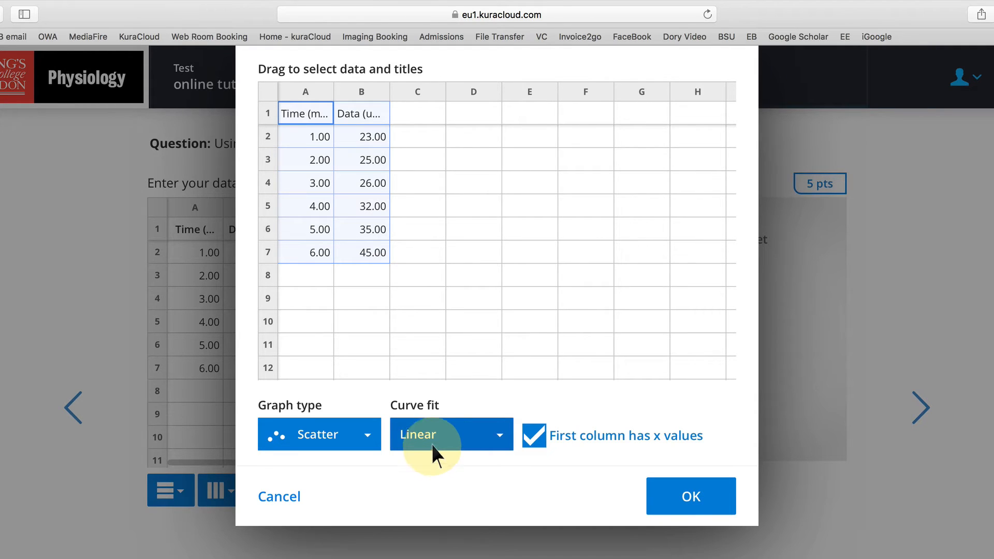
click(372, 431)
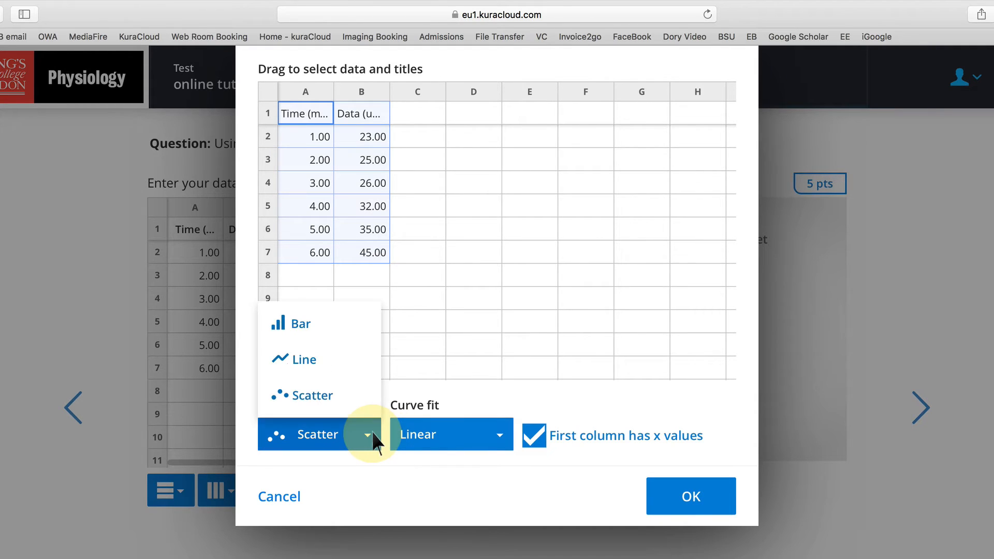
click(325, 361)
click(423, 436)
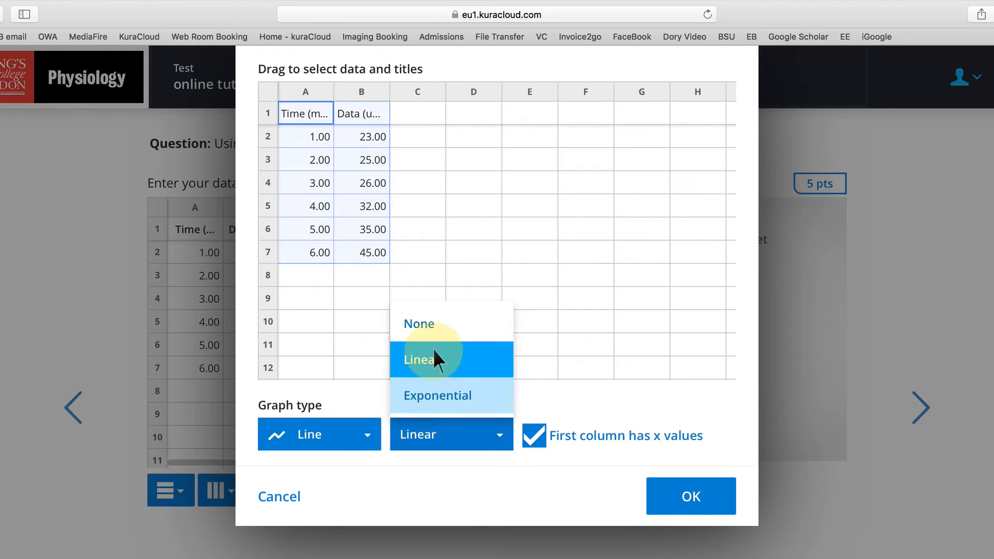
click(432, 325)
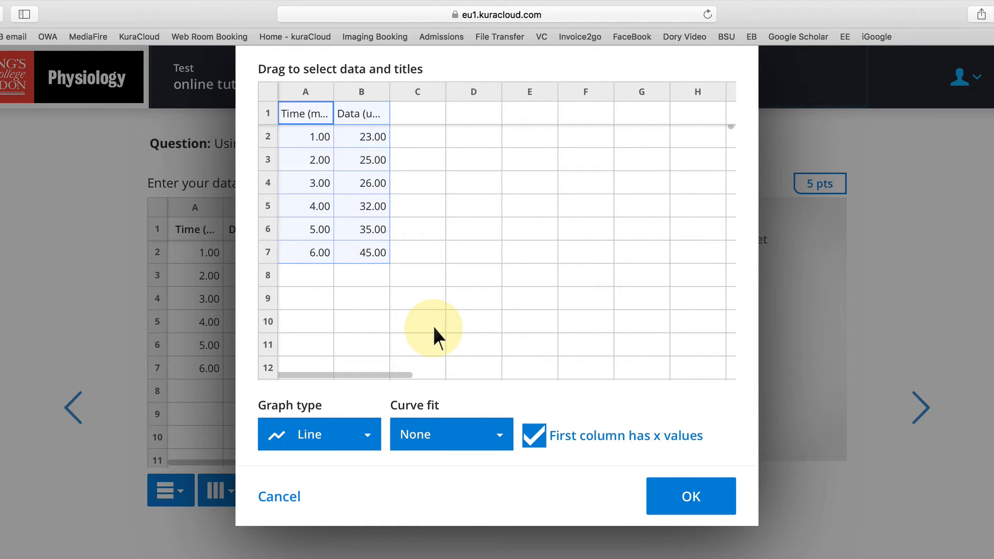
click(682, 493)
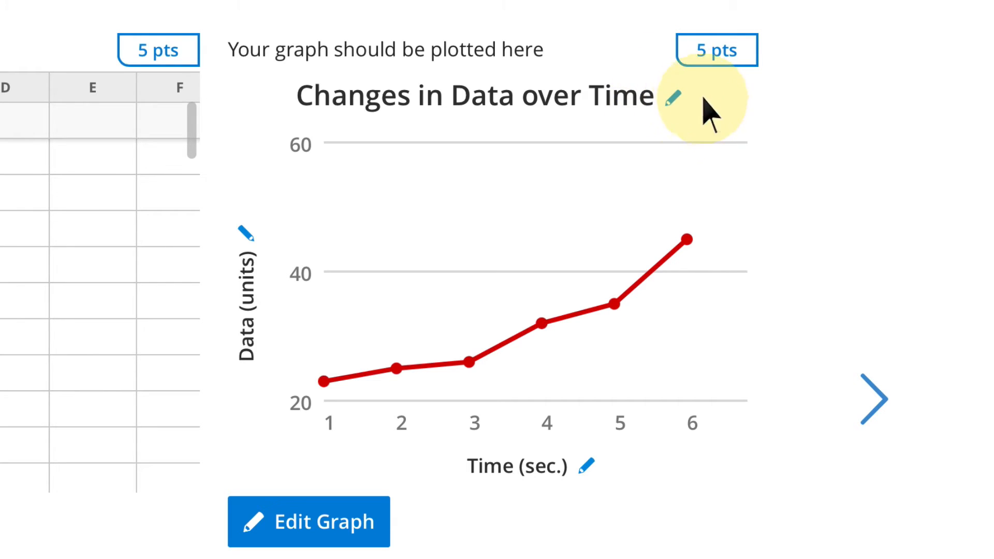
- Make the graph title text bold
click(674, 99)
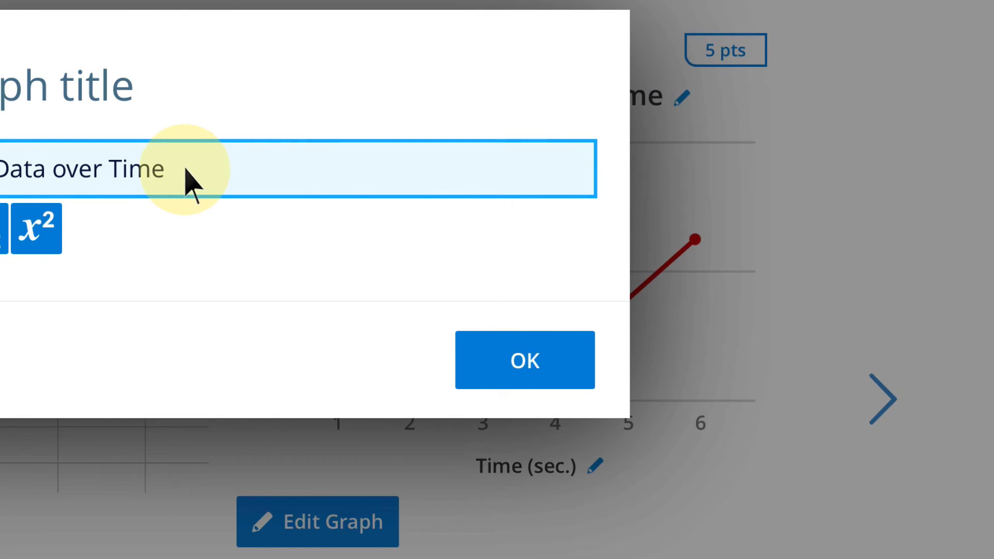
drag(185, 170, 1, 171)
key(ctrl+b)
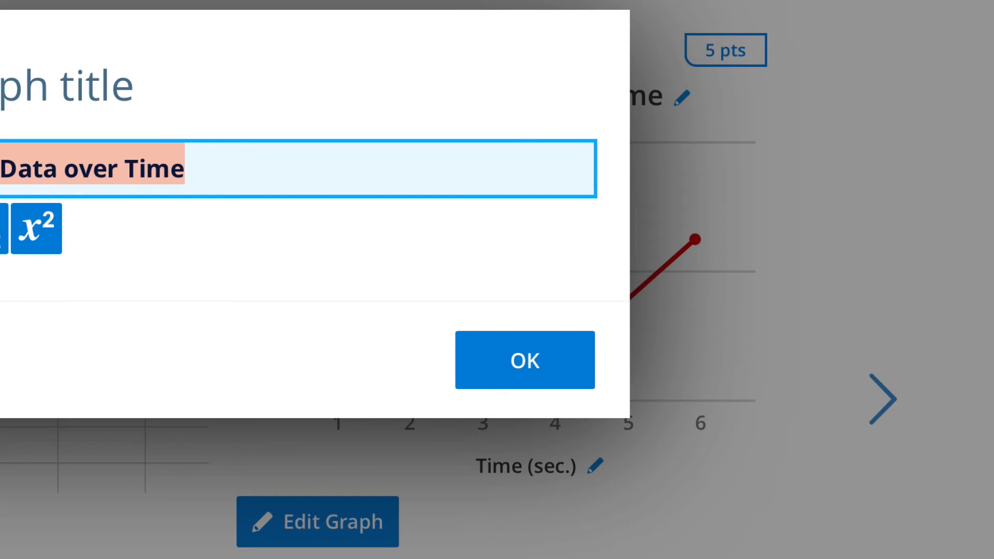
click(523, 366)
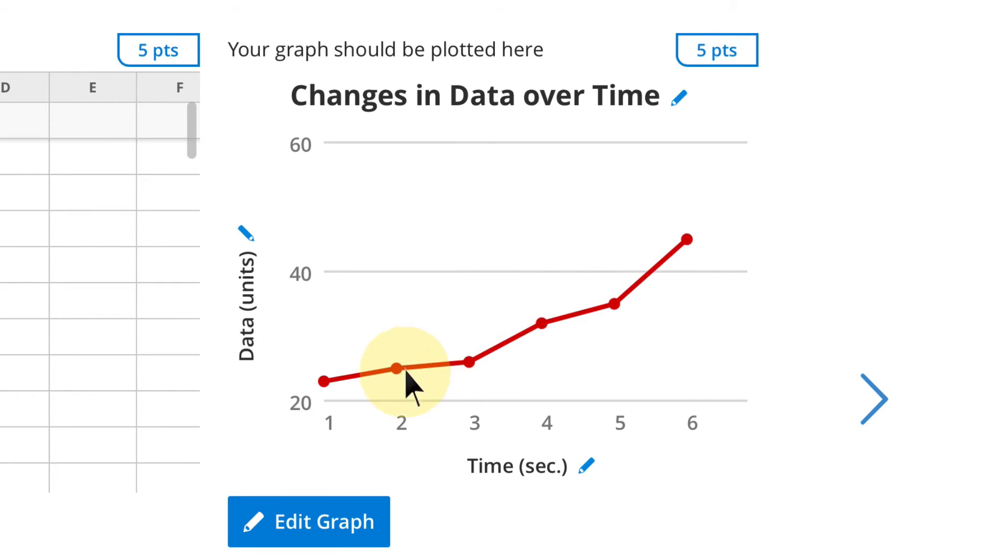
- Change the graph's curve fit to Linear
click(339, 525)
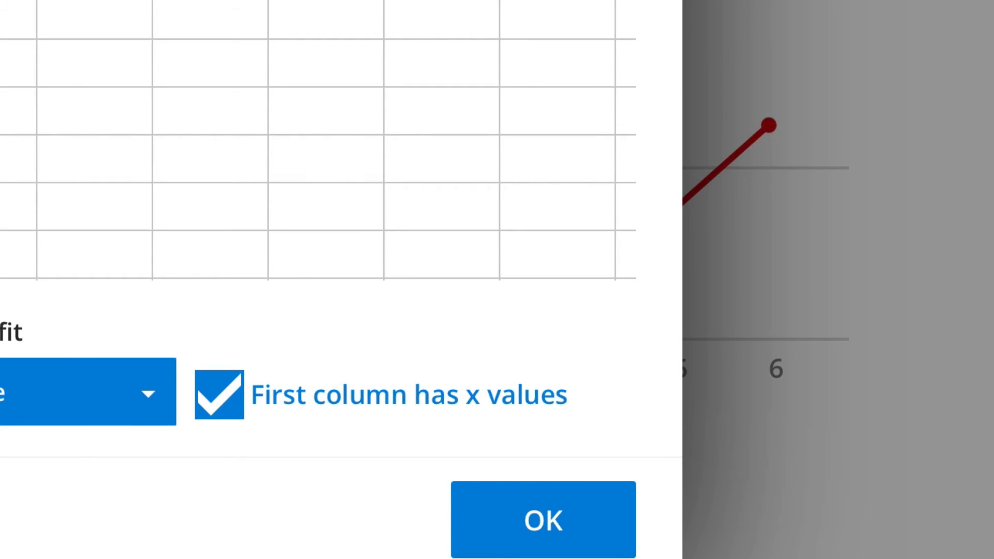
click(9, 386)
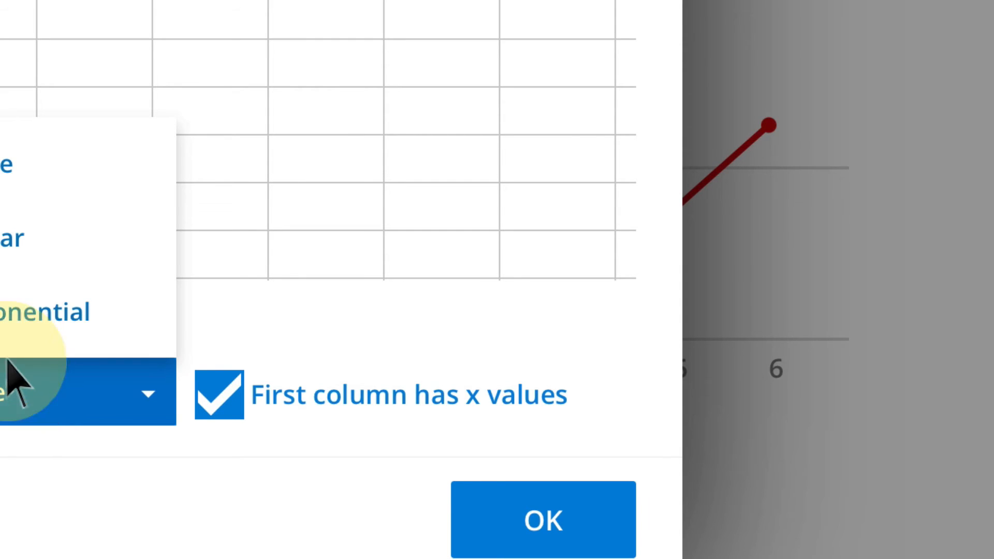
click(20, 241)
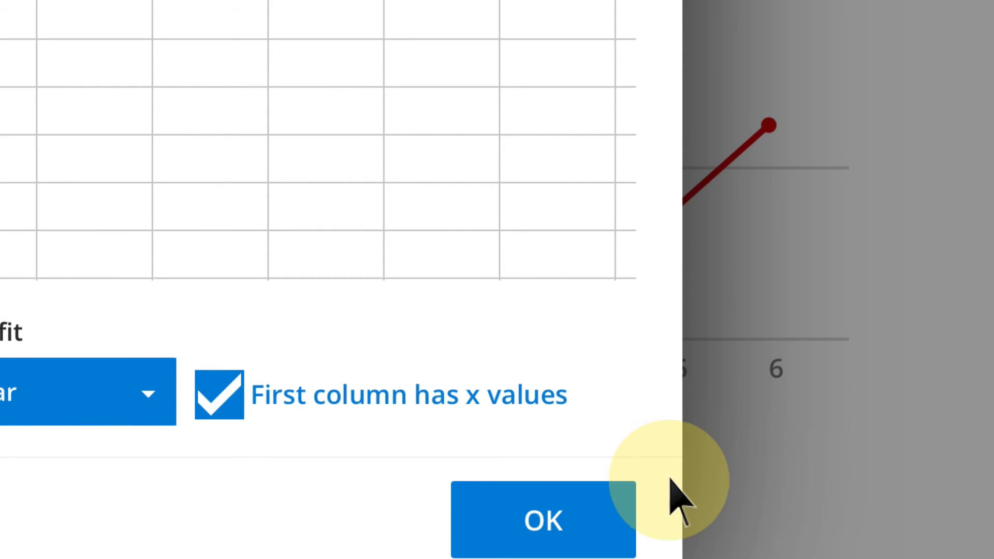
click(600, 530)
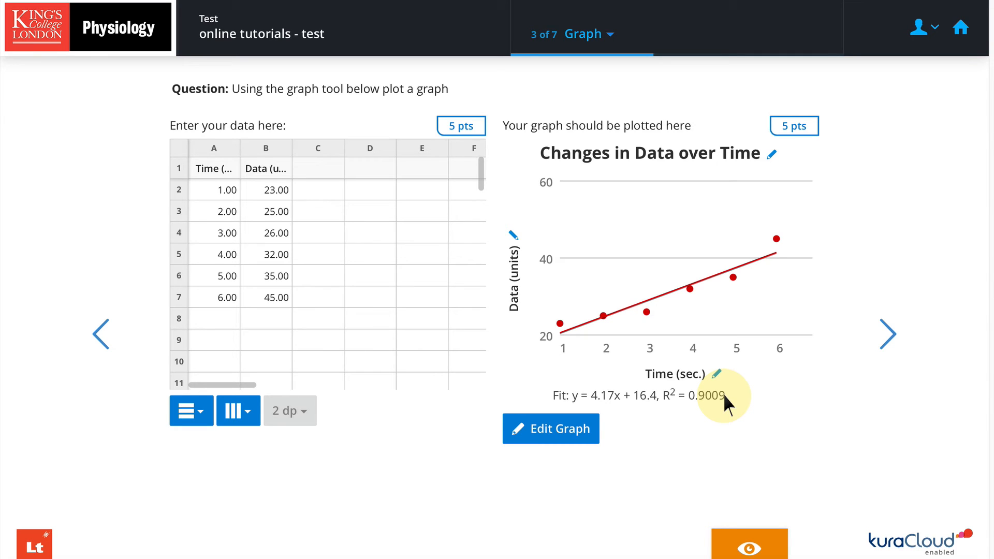
- Add the heading "Data 2 (units)" for a second data series in cell C1
click(323, 169)
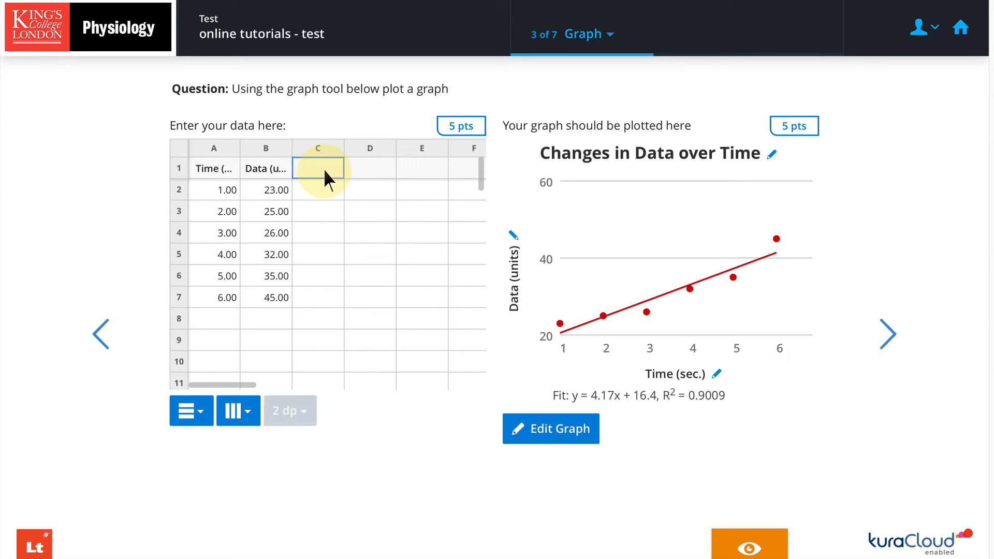
text(Dat)
text(a 2 ()
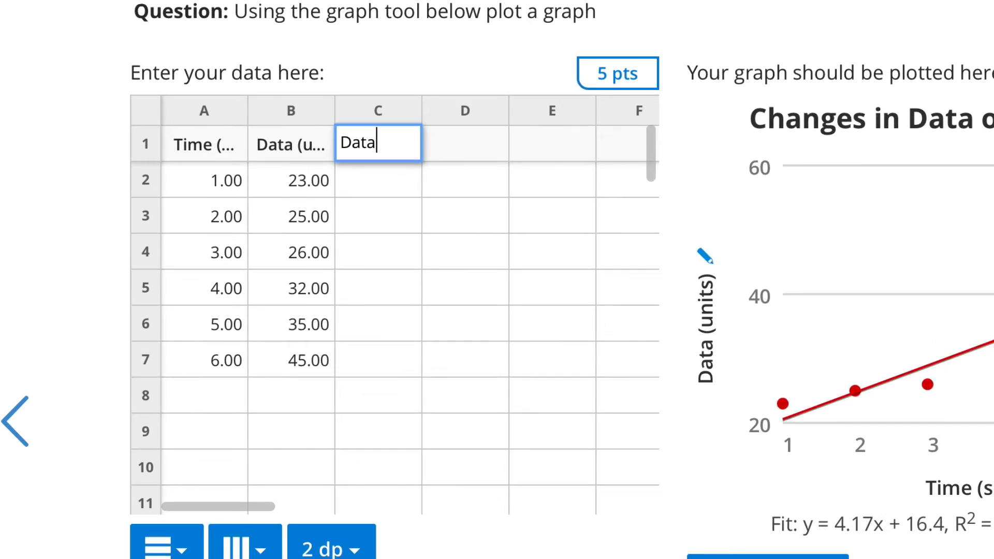
text(units))
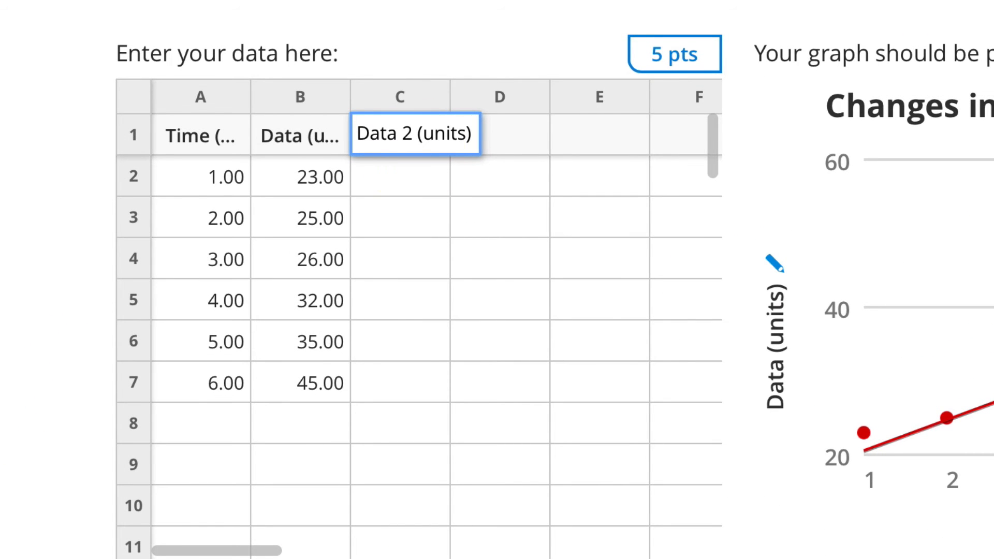
- Enter the second data series 34, 35, 36, 35, 37 and 38 in cells C2 to C7
click(404, 185)
text(34)
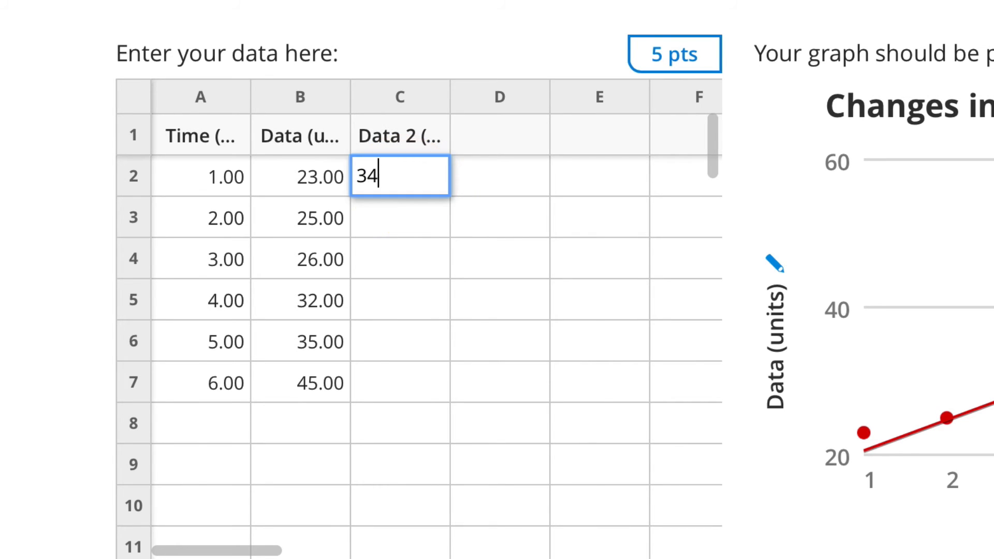
key(Return)
text(35)
key(Return)
text(36)
key(Return)
text(35)
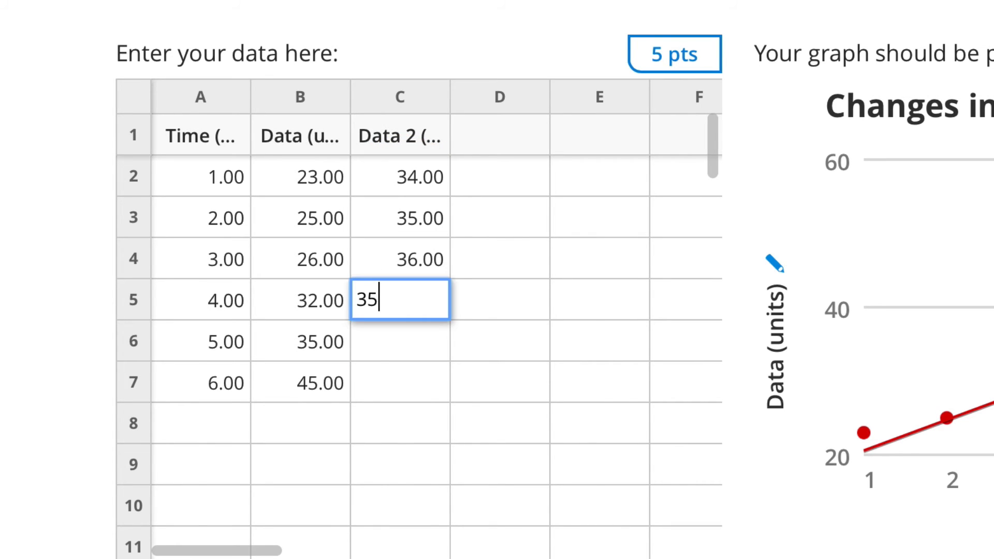
key(Return)
text(37)
key(Return)
text(38)
key(Return)
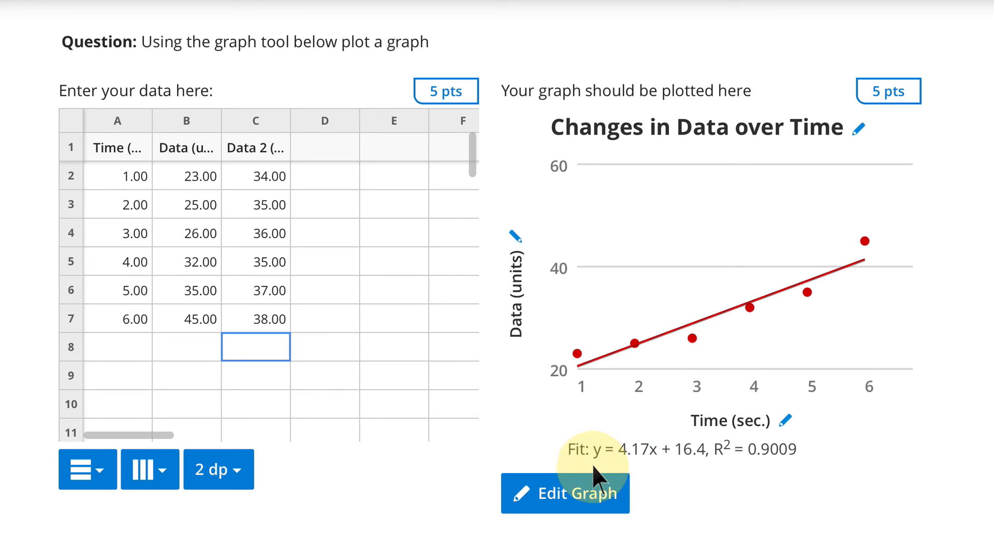
- Extend the graph's plotted range to A1 to C7 including titles, and view the curve fit equations of both series
click(577, 490)
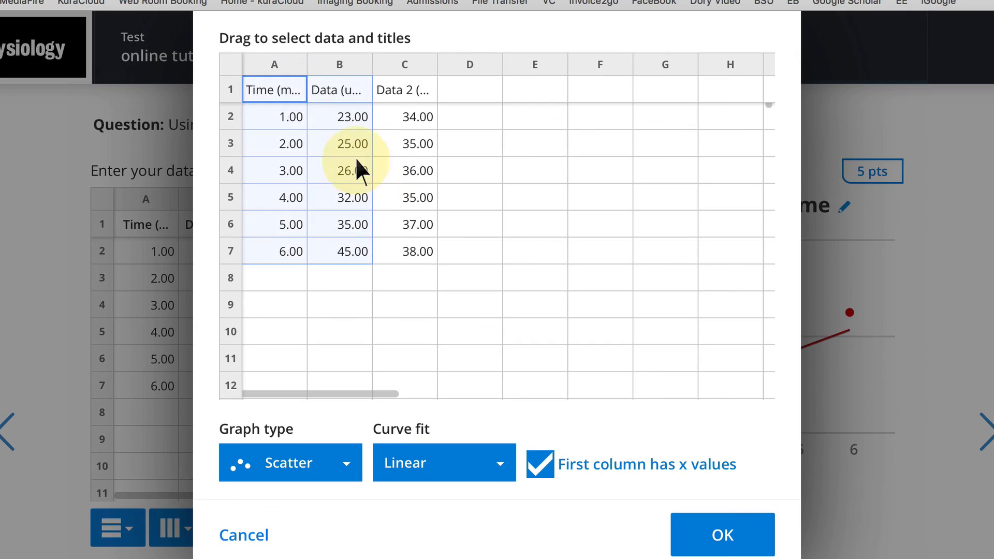
click(266, 23)
drag(277, 93, 410, 251)
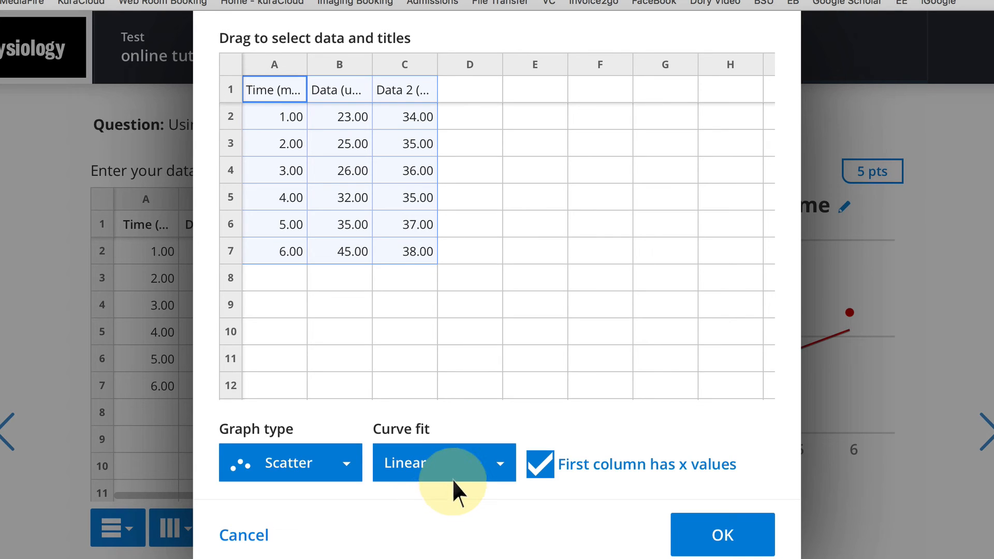
click(717, 533)
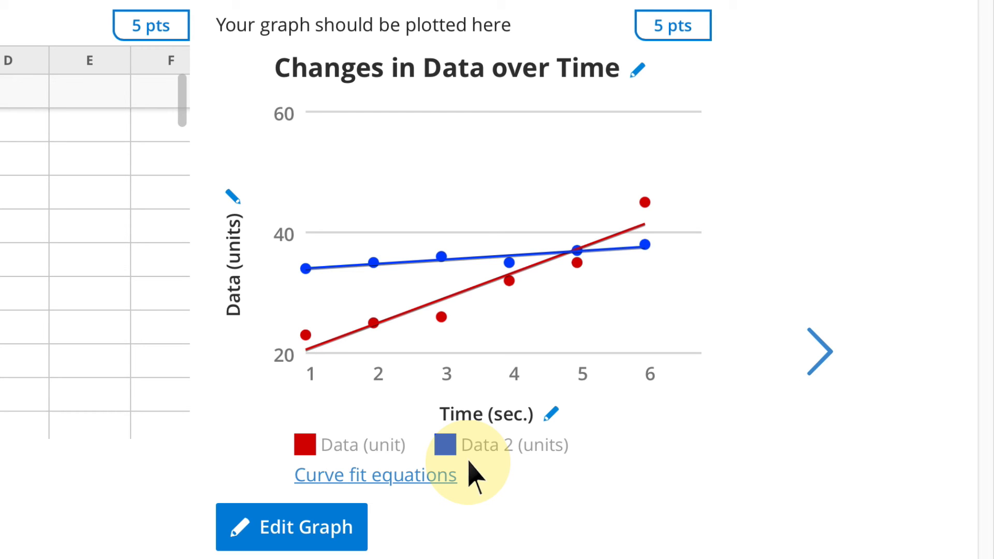
click(359, 475)
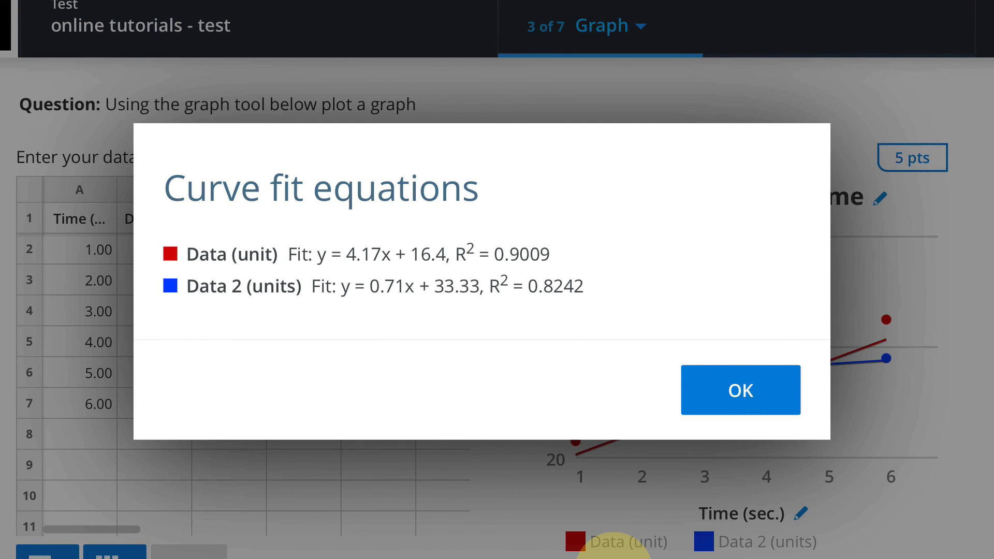
click(755, 399)
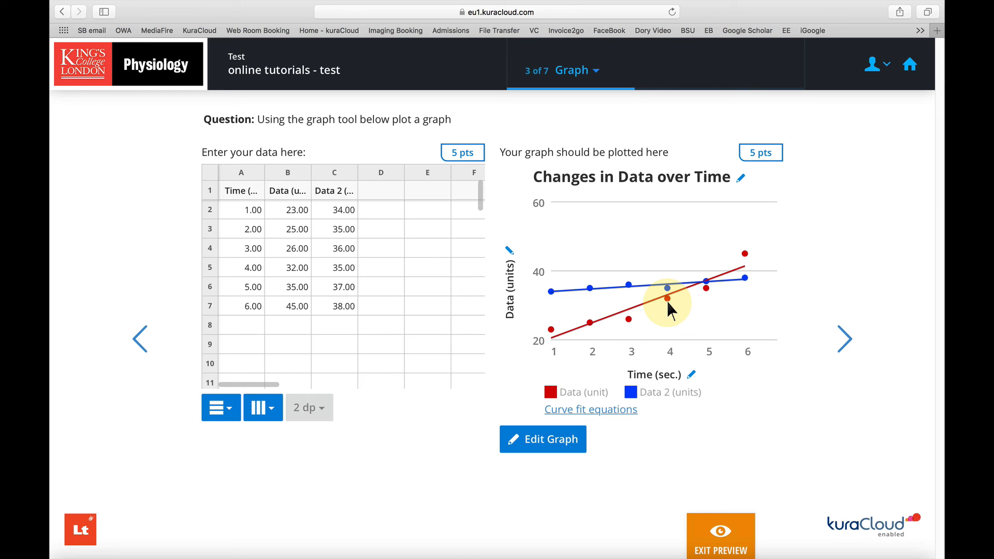
- Change the two-series graph to a Bar graph with the curve fit set to None
click(552, 440)
click(391, 368)
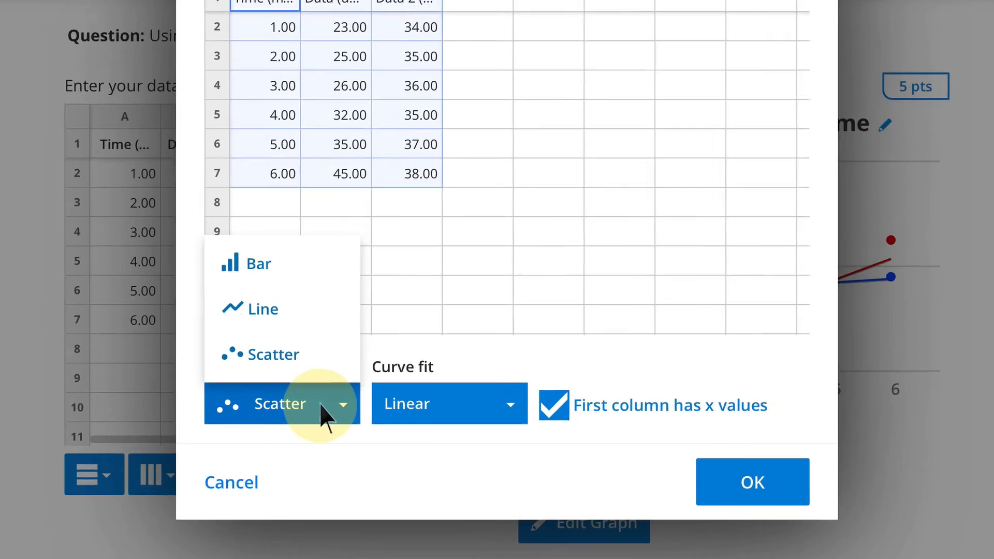
click(351, 275)
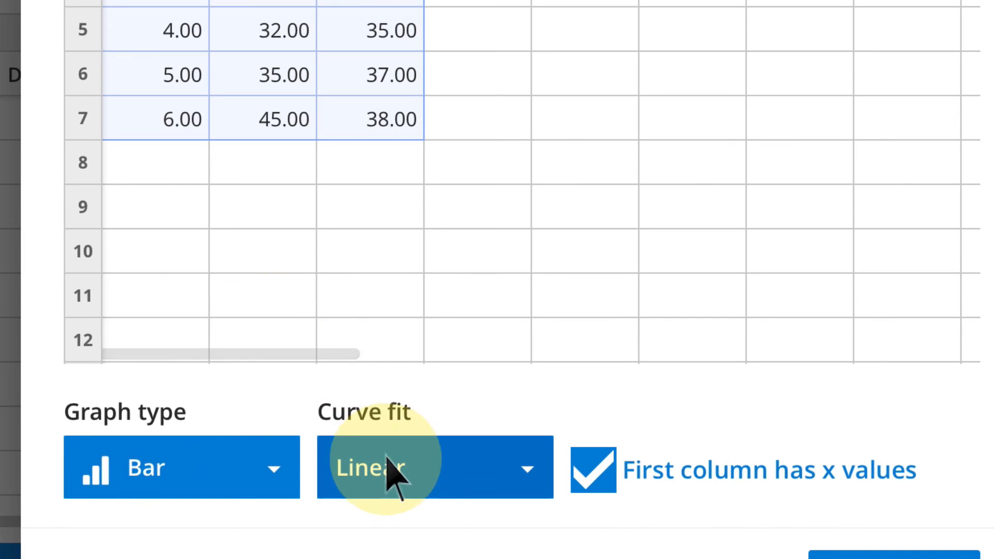
click(393, 474)
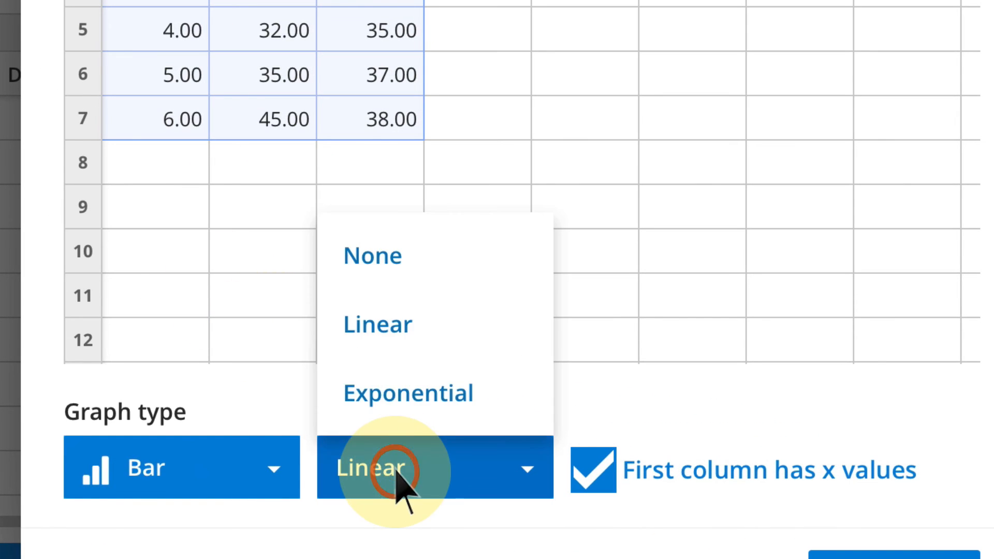
click(409, 281)
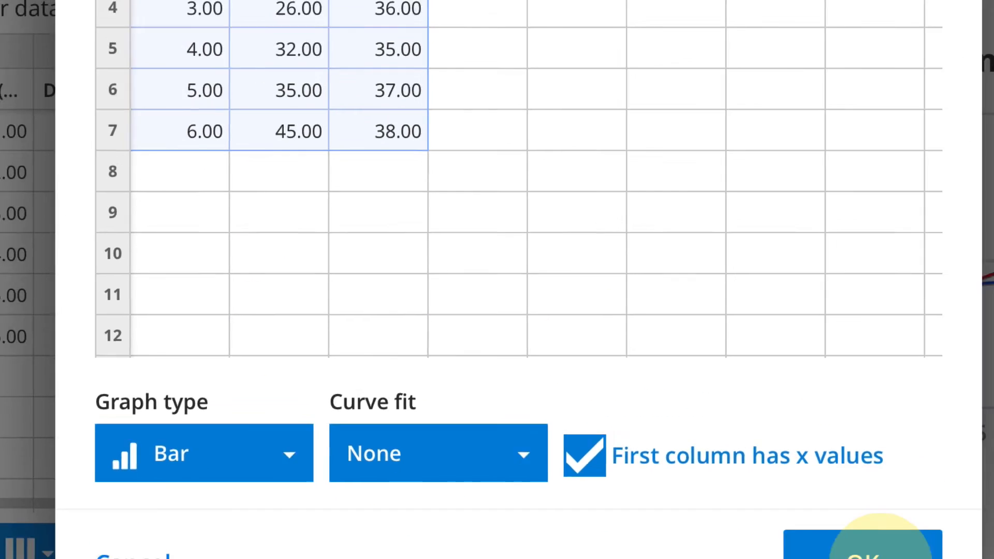
click(929, 554)
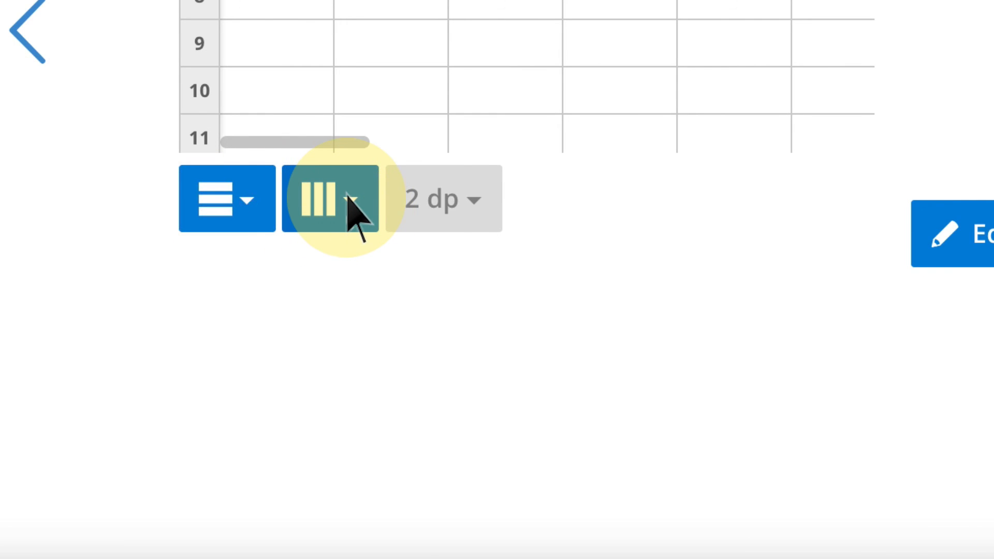
click(350, 211)
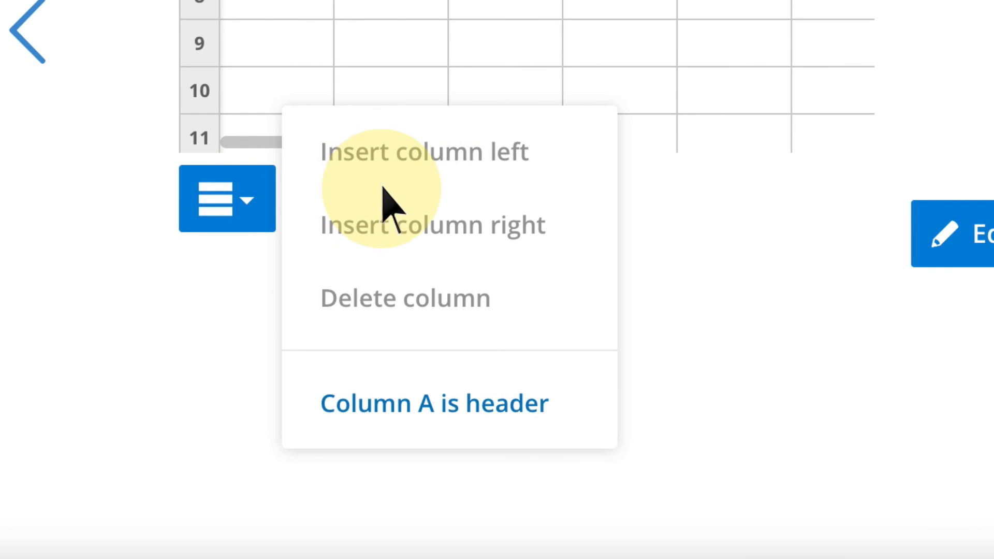
click(220, 315)
click(246, 201)
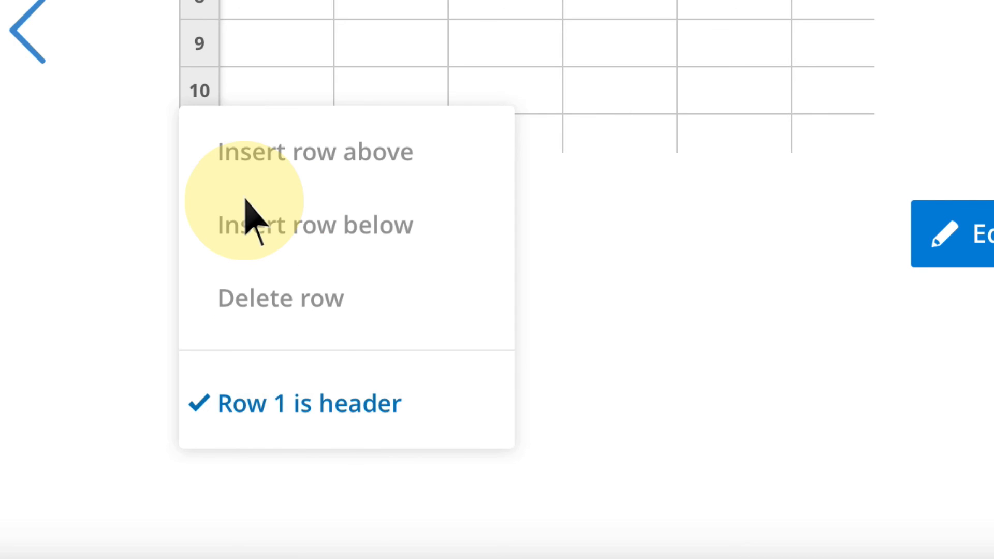
click(596, 258)
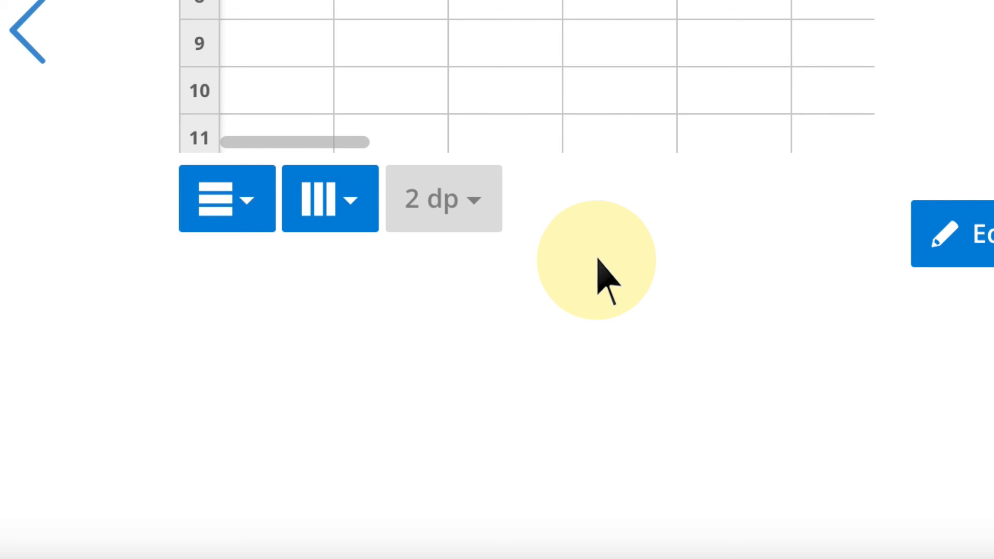